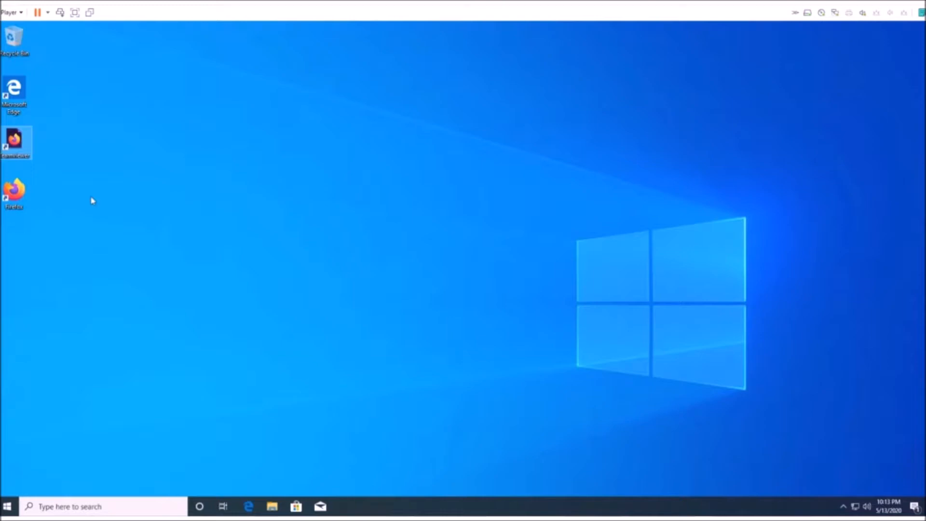
Download the TeamViewer for Windows installer in Firefox and save it to disk
double_click(15, 141)
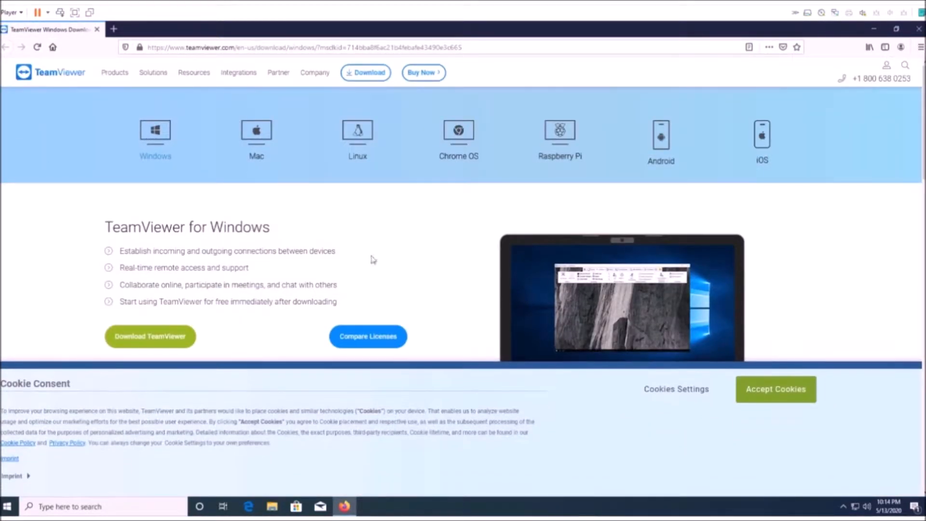
click(775, 391)
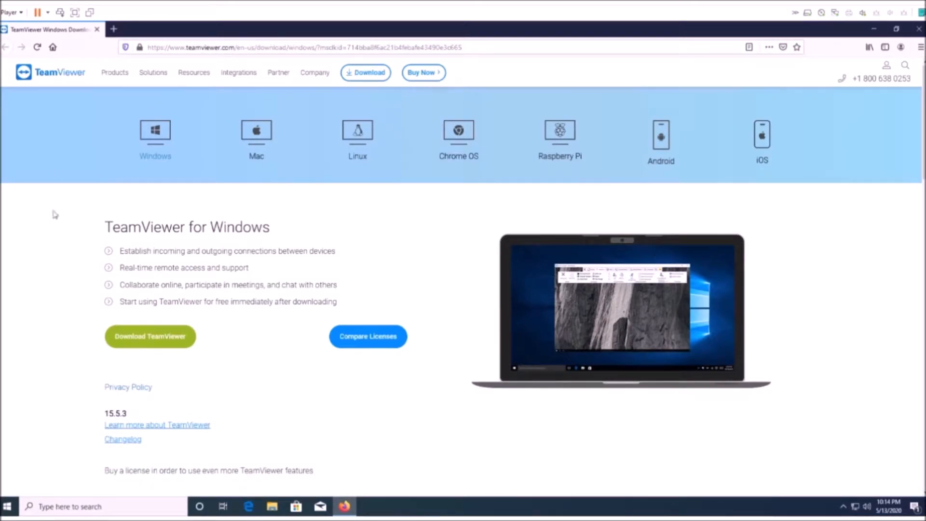
click(155, 144)
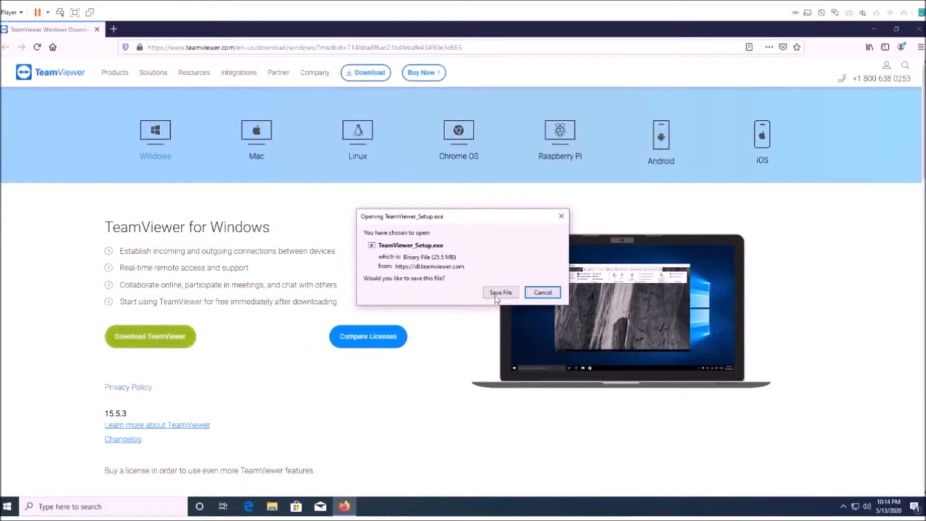
click(497, 292)
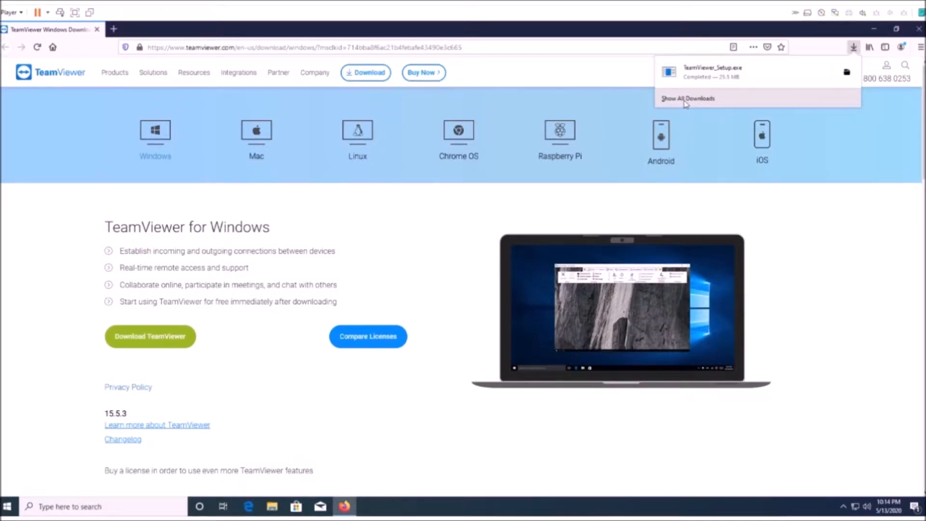
Run TeamViewer_Setup from the downloads folder to reach the Setup welcome dialog
click(685, 100)
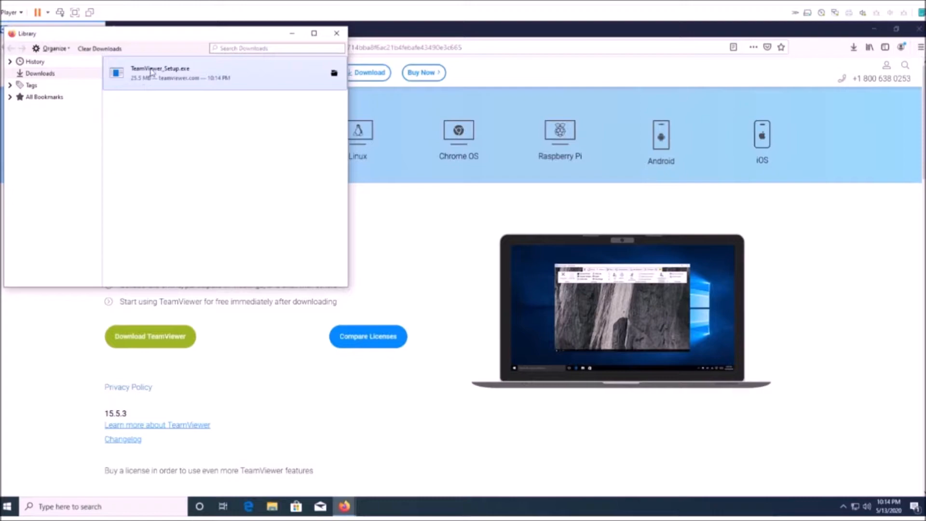
click(334, 73)
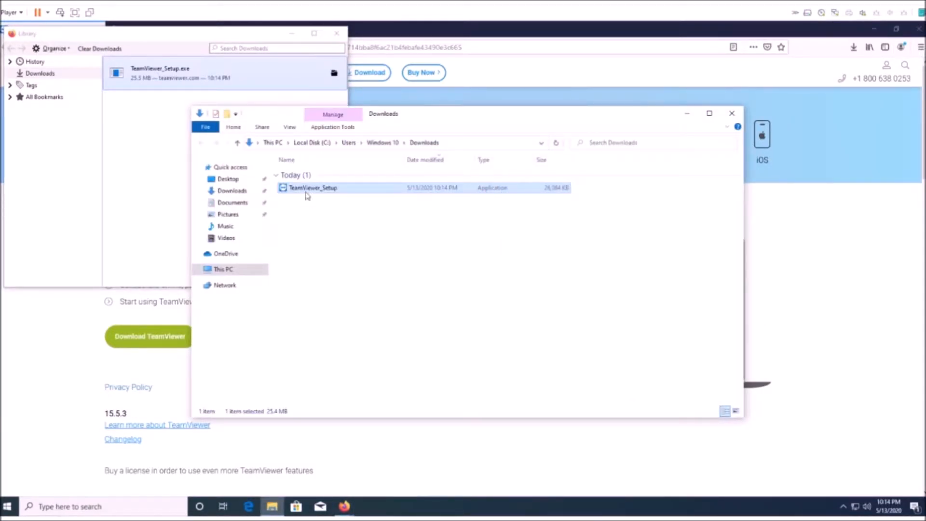
double_click(308, 191)
click(730, 114)
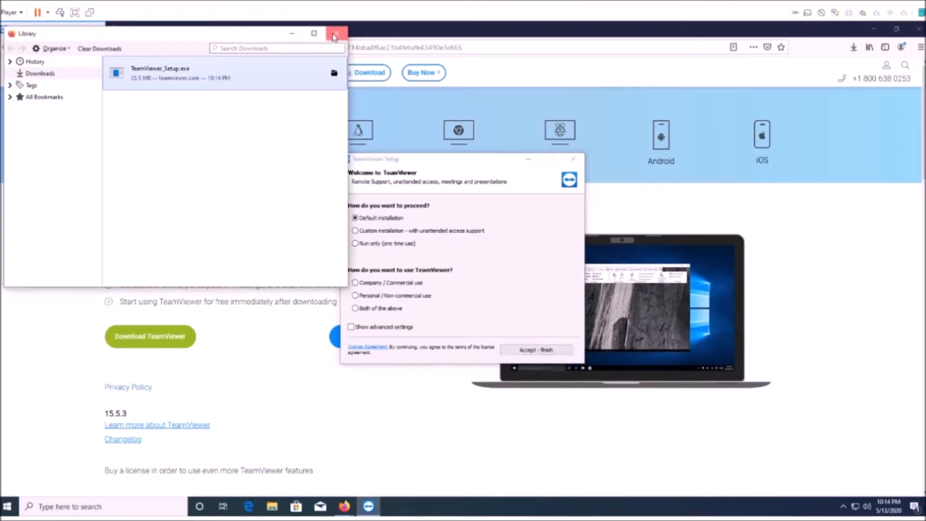
Choose default installation for personal, non-commercial use and accept the license
click(336, 34)
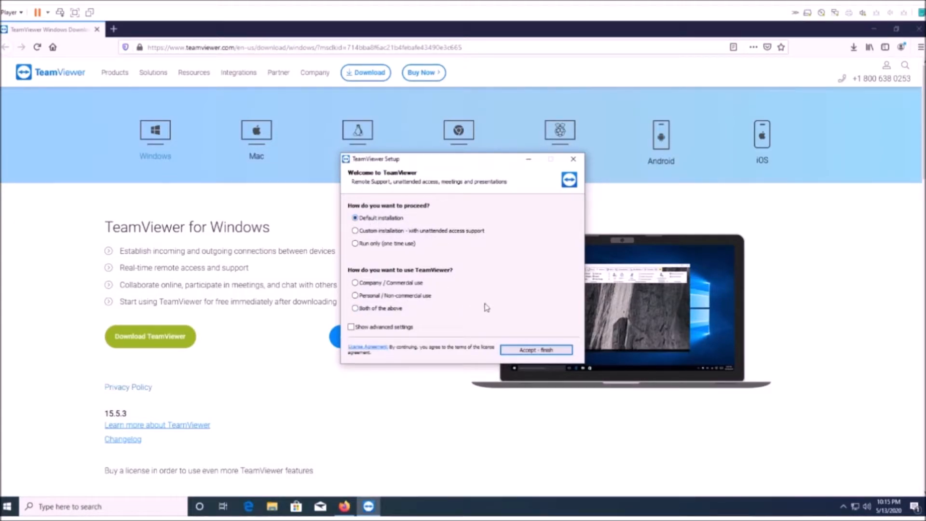
click(355, 297)
click(535, 350)
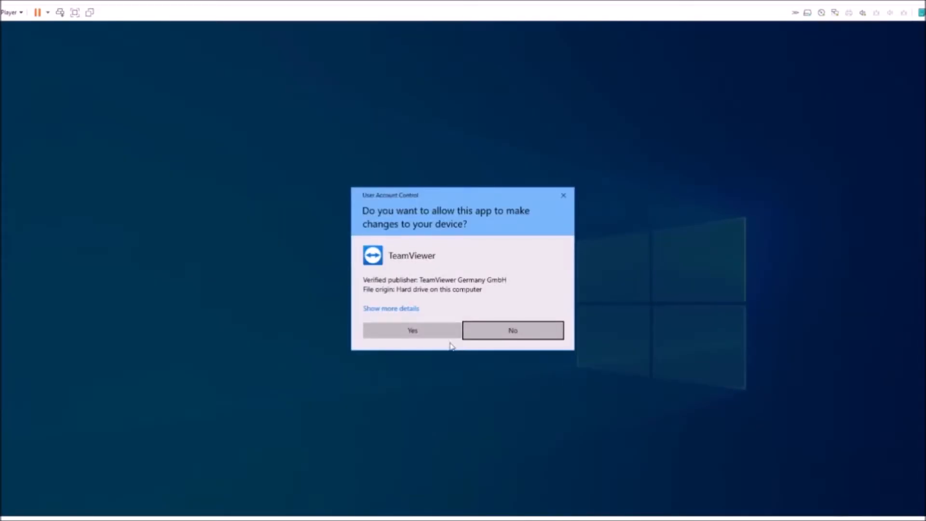
Allow the installer to make changes and reveal the TeamViewer window with its ID and password
click(430, 331)
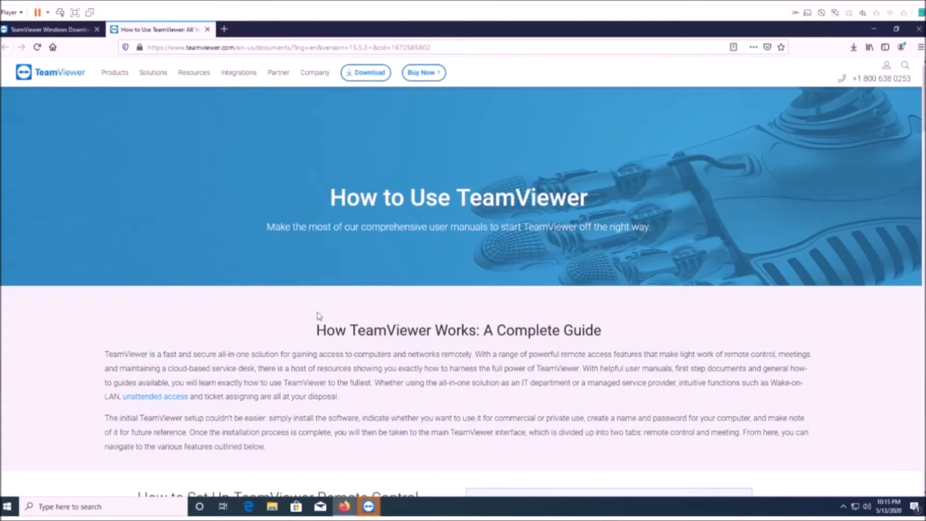
scroll(317, 315, down, 3)
scroll(346, 325, down, 3)
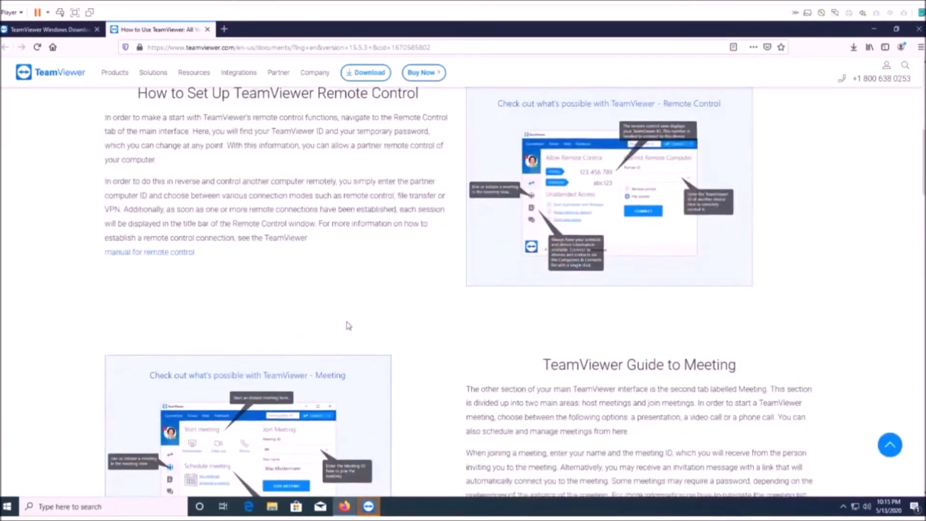
scroll(347, 326, down, 2)
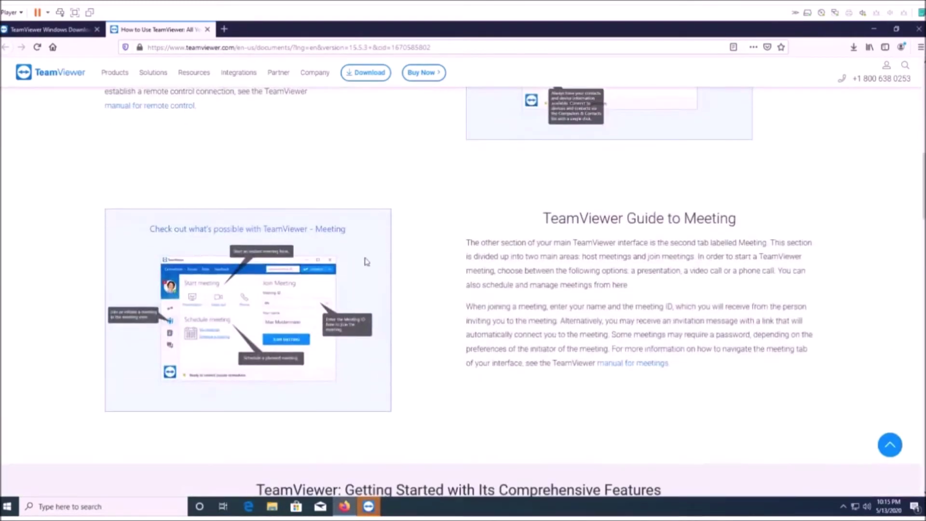
click(876, 31)
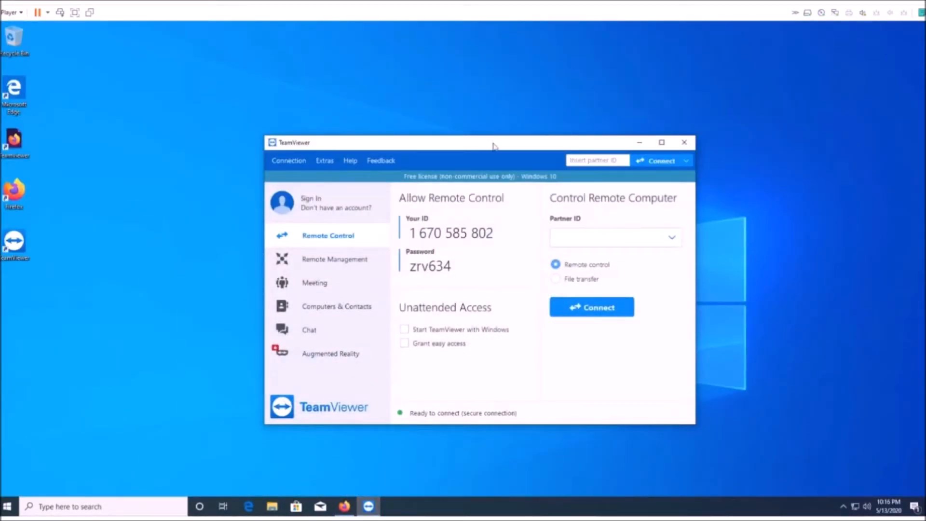
Reposition the TeamViewer window and highlight your ID number and password for a partner
drag(493, 146, 451, 77)
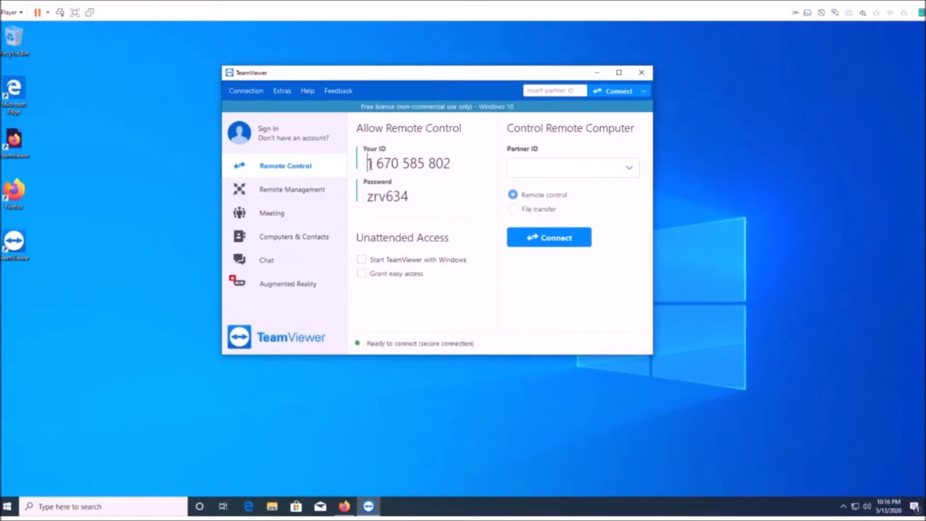
drag(368, 163, 458, 160)
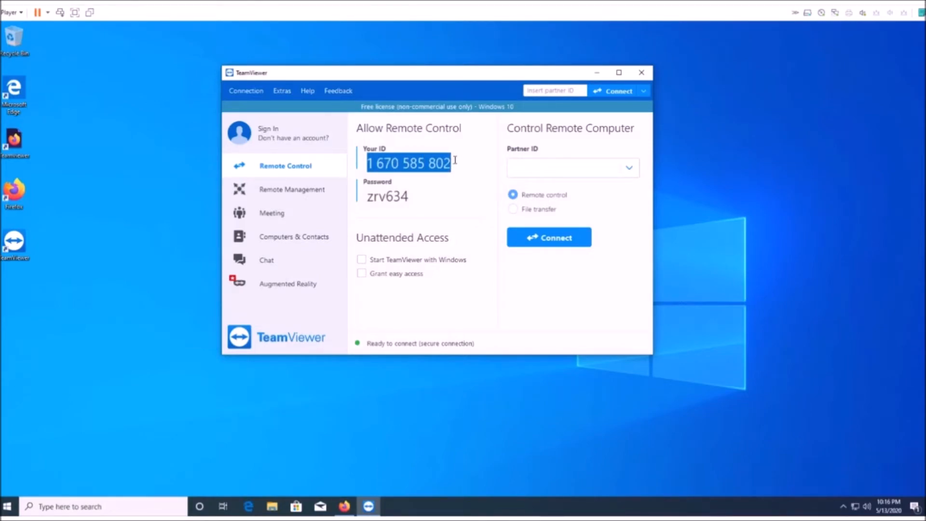
click(455, 163)
drag(458, 164, 364, 166)
click(410, 195)
drag(410, 196, 361, 195)
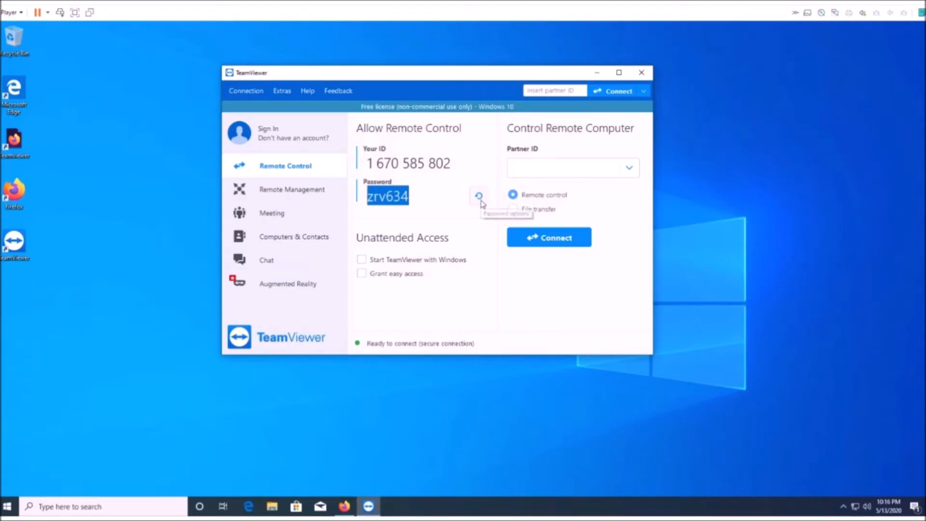
Review the password options while the partner connects using your ID and password
click(480, 198)
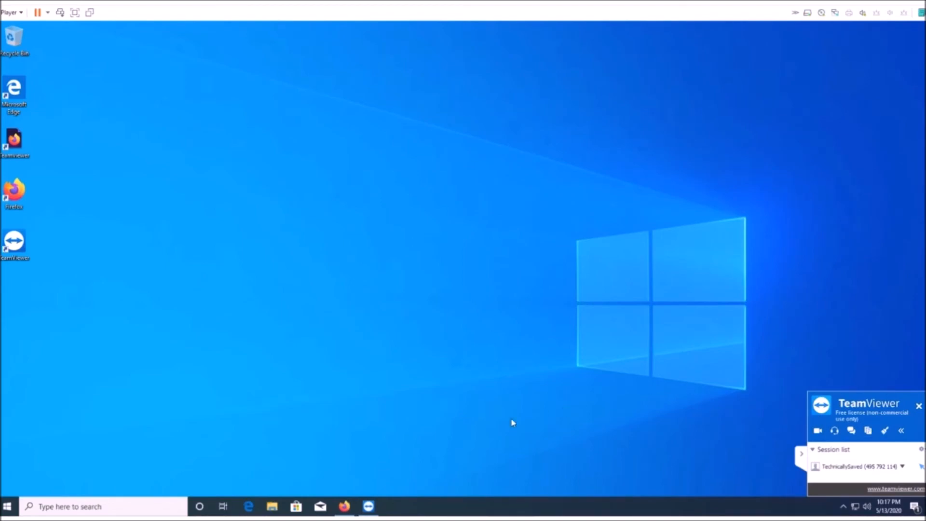
mouse_move(860, 449)
click(15, 509)
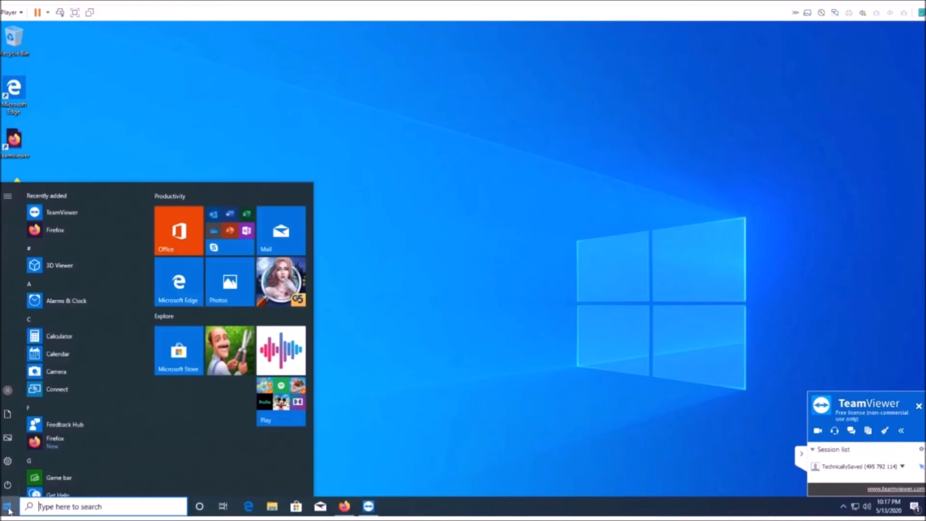
click(9, 509)
click(8, 511)
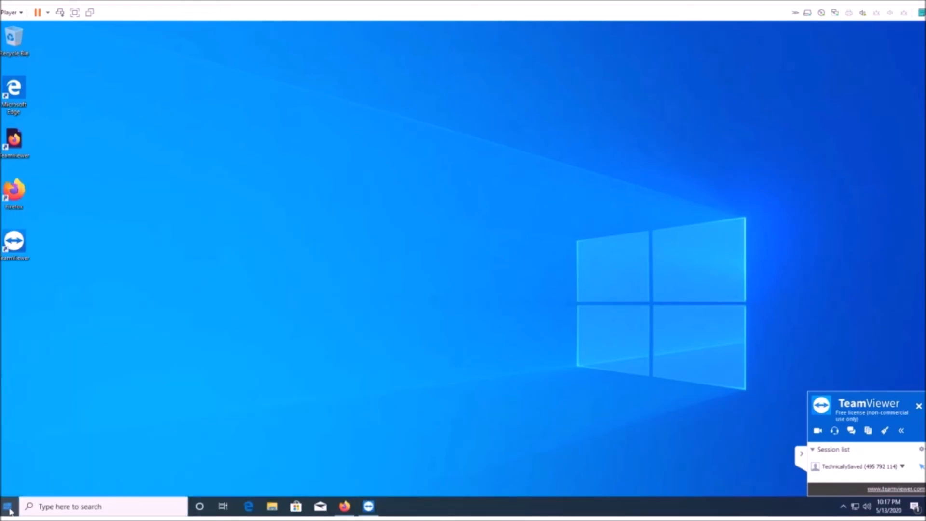
click(9, 510)
click(9, 511)
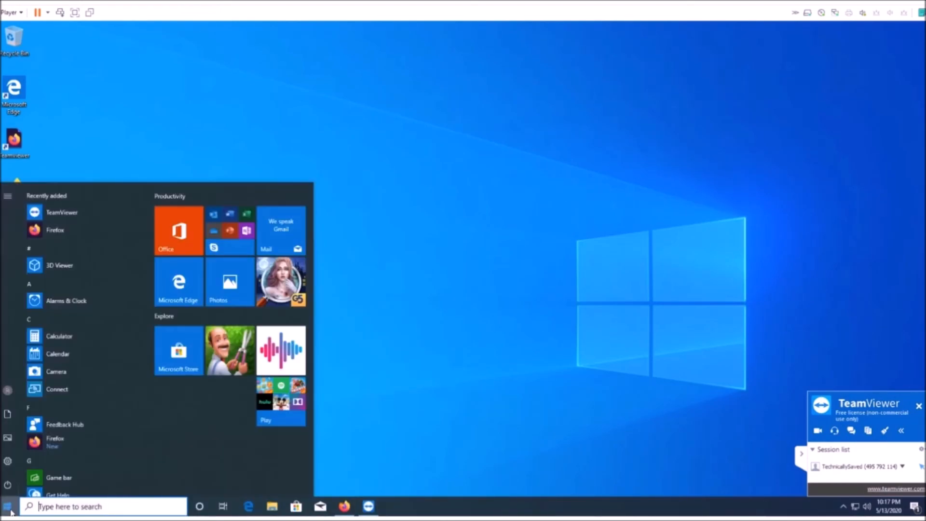
click(9, 511)
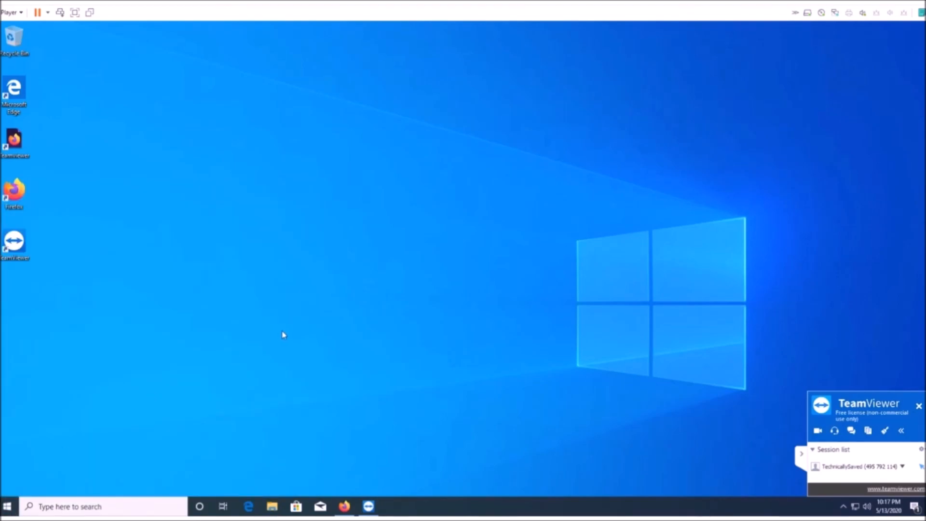